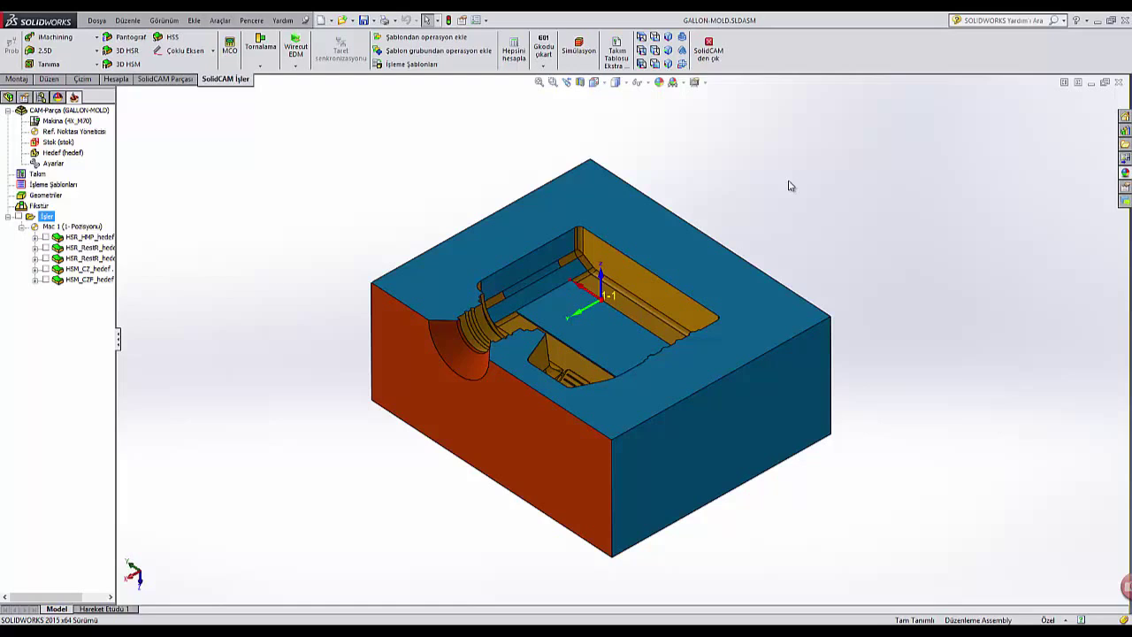
- Add a 3D HSM milling operation on 'hedef' with the Doğrusal İşleme linear strategy
{"action": "right_click", "coordinate": [46, 217]}
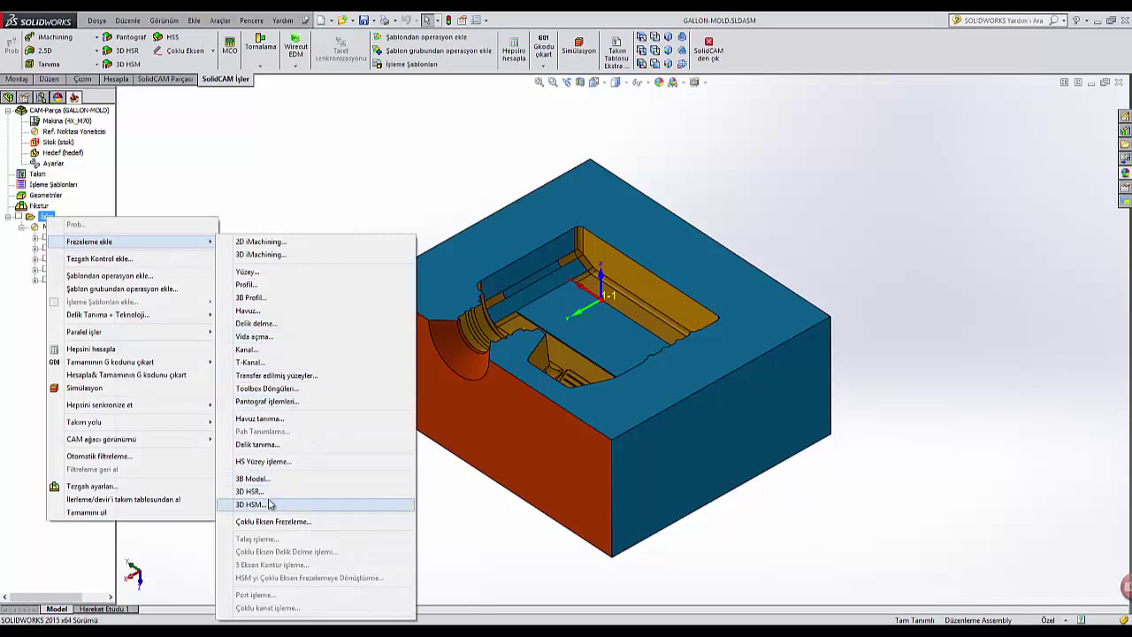
{"action": "left_click", "coordinate": [264, 506]}
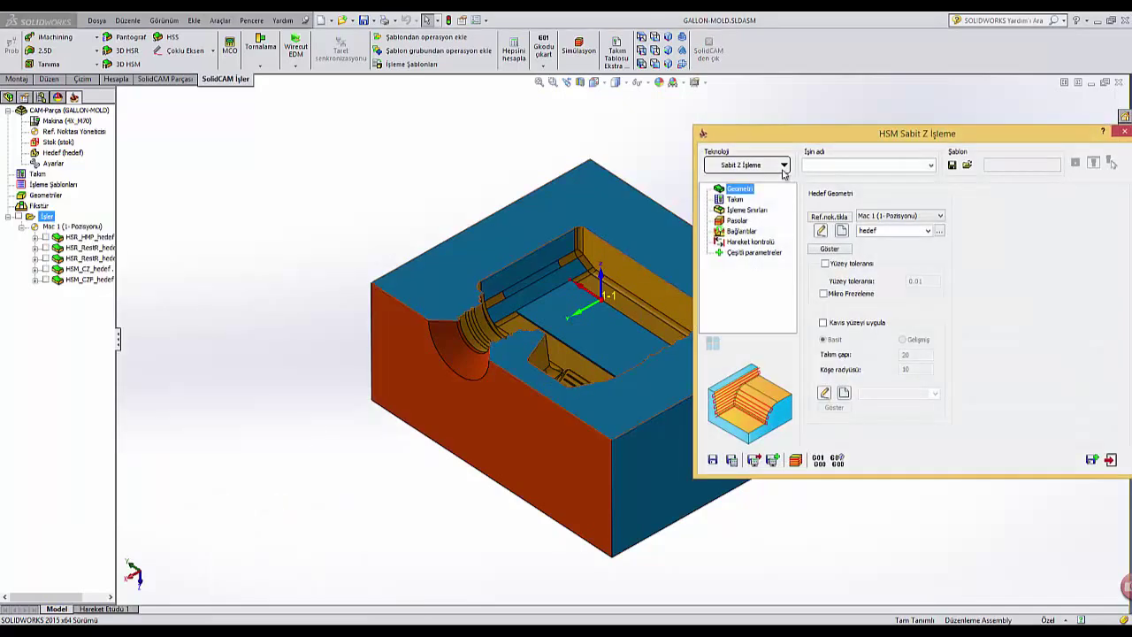
{"action": "left_click", "coordinate": [844, 159]}
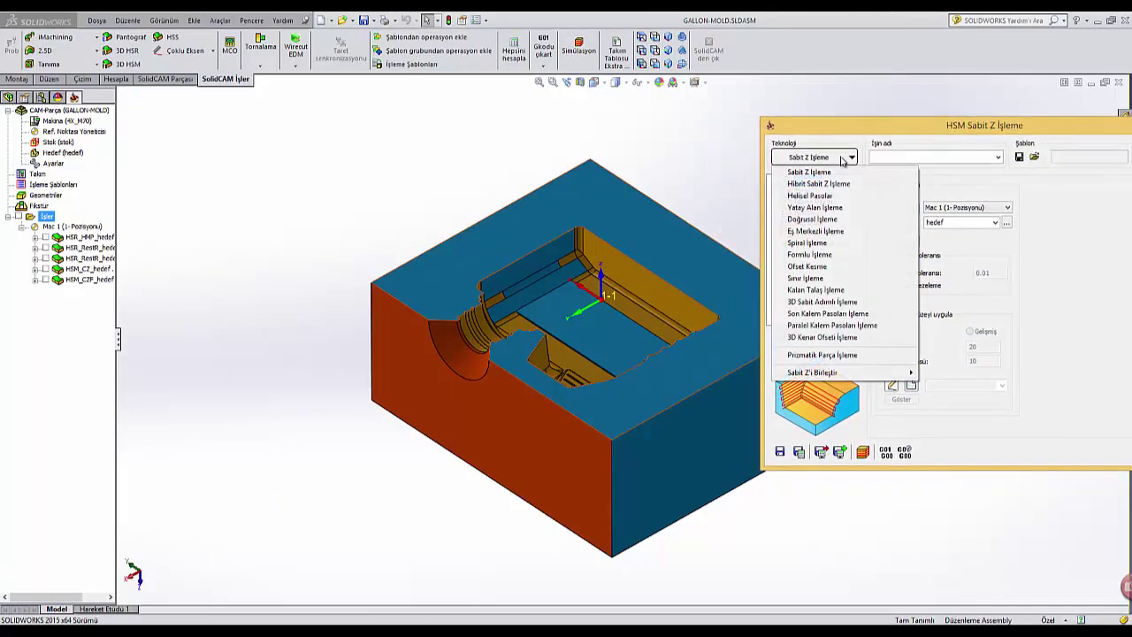
{"action": "left_click", "coordinate": [831, 221]}
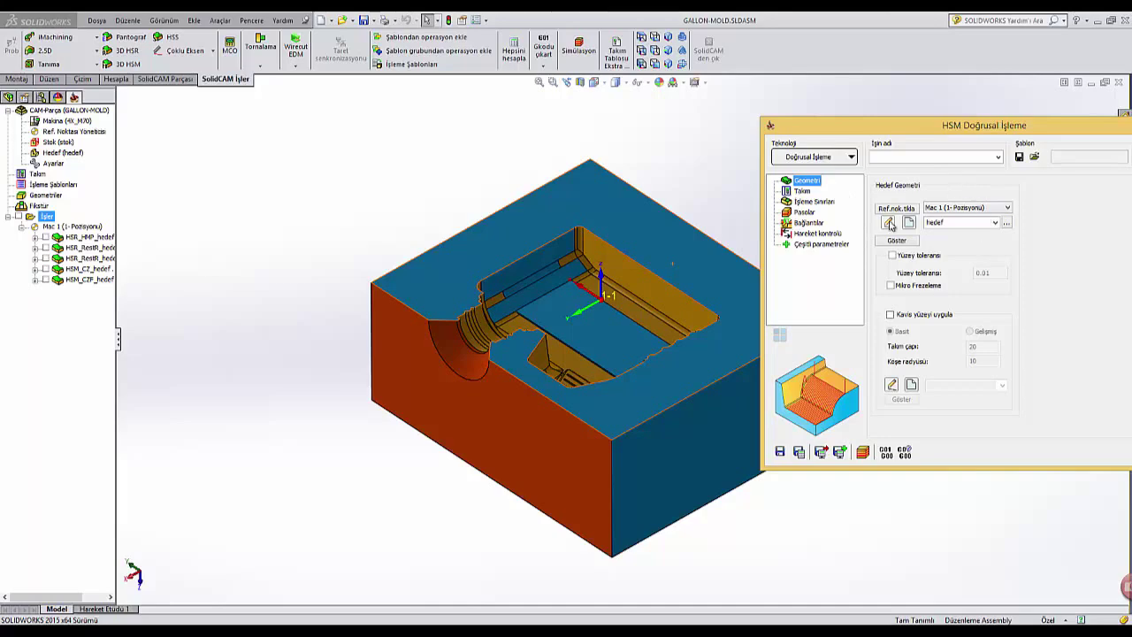
- Add a new 6 mm ball-nose (Küresel) tool 5 and assign it to the operation (feed 100, 1000 rpm)
{"action": "left_click", "coordinate": [805, 192]}
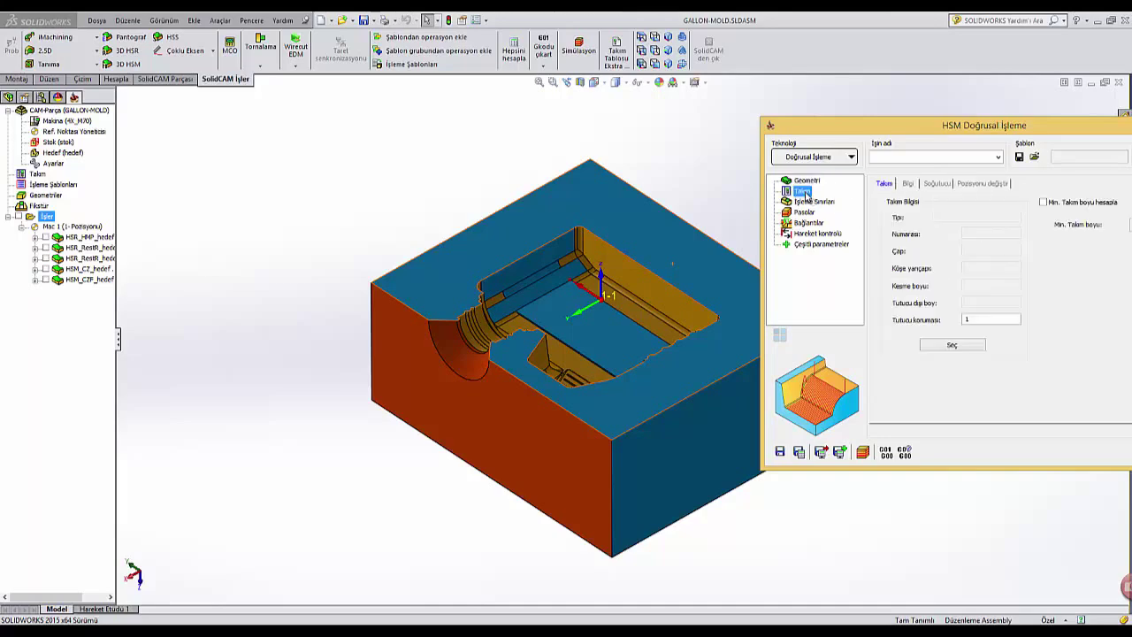
{"action": "left_click", "coordinate": [952, 348]}
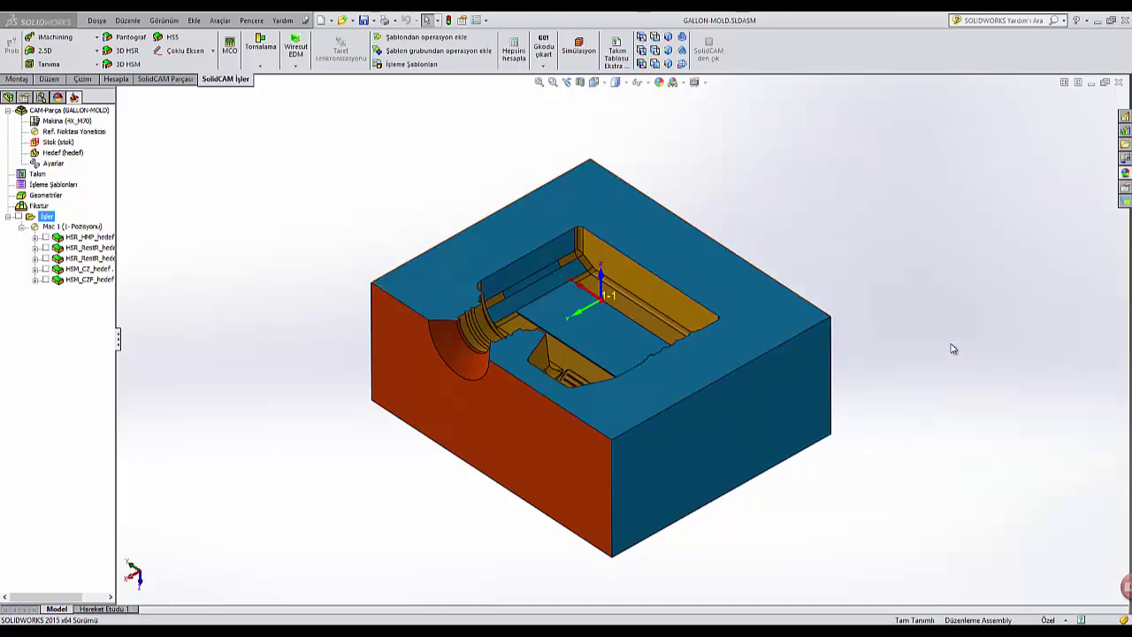
{"action": "left_click", "coordinate": [52, 431]}
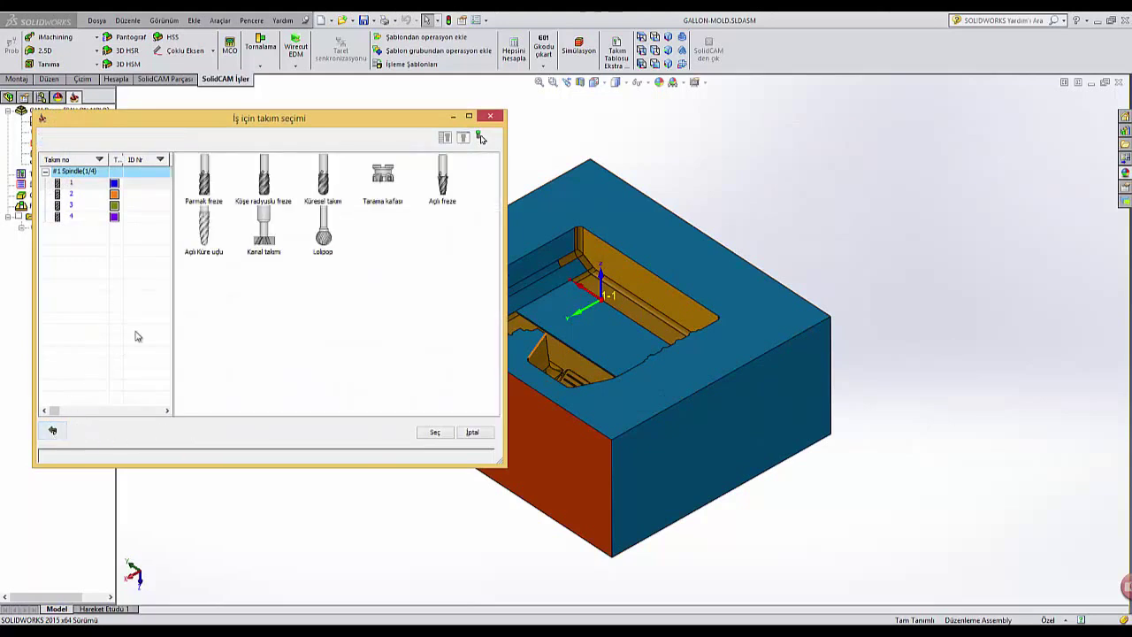
{"action": "left_click", "coordinate": [323, 181]}
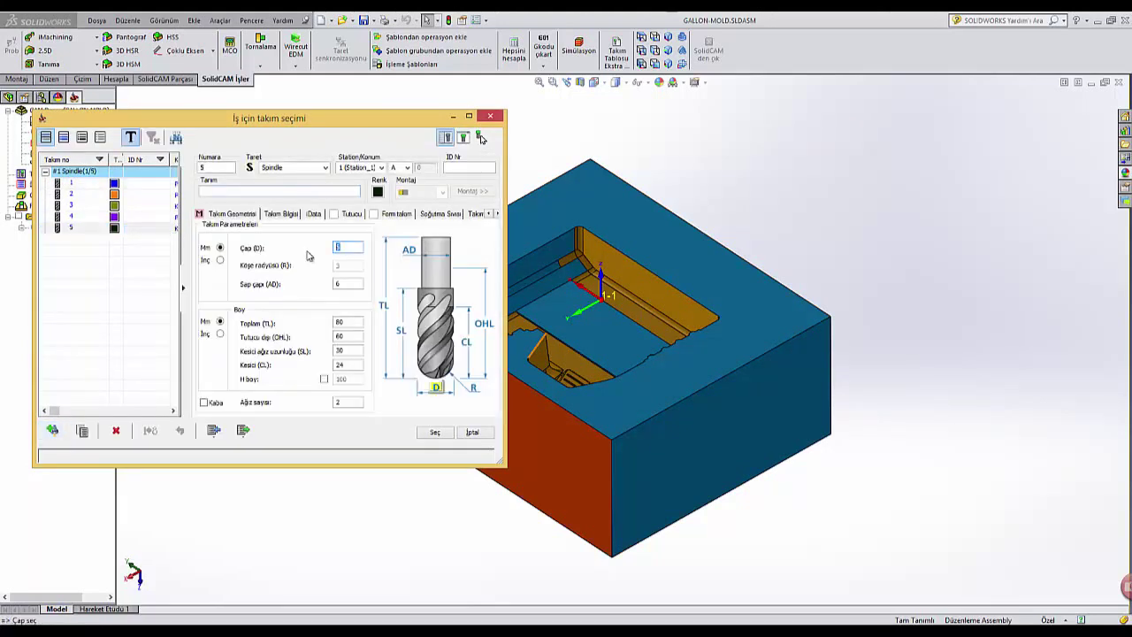
{"action": "left_click", "coordinate": [436, 432]}
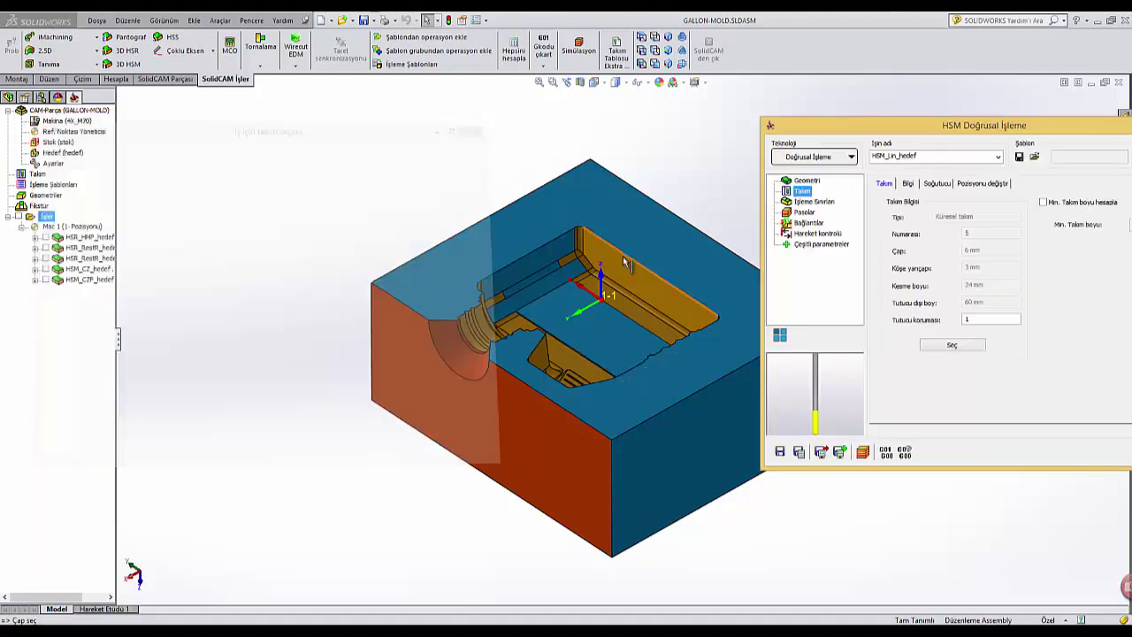
{"action": "left_click", "coordinate": [908, 184]}
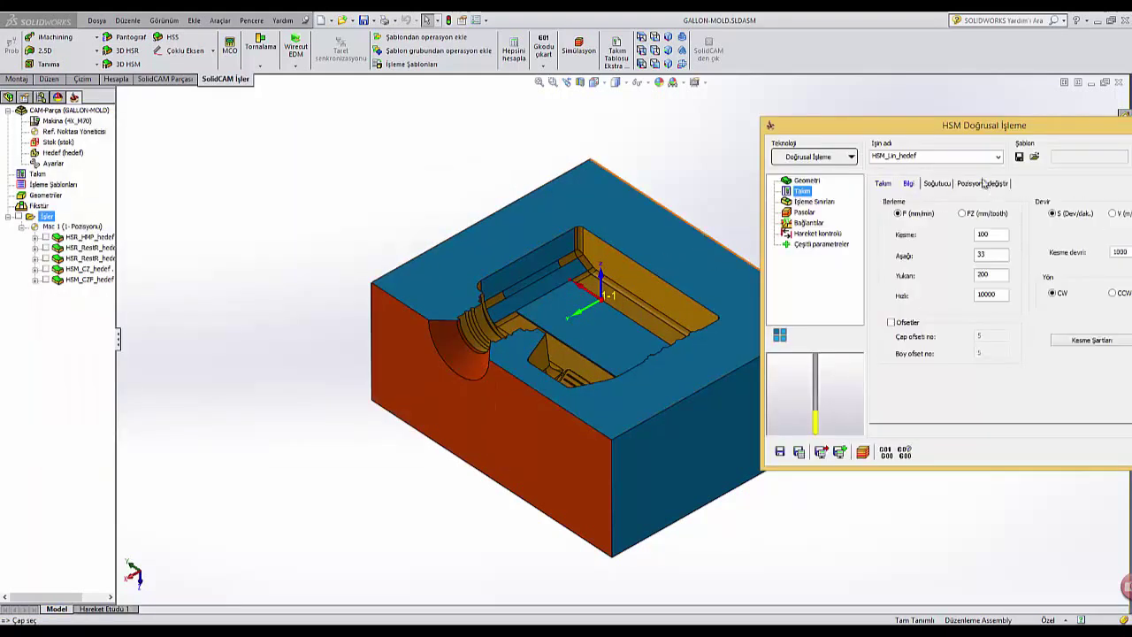
{"action": "left_click_drag", "start_coordinate": [984, 128], "coordinate": [908, 154]}
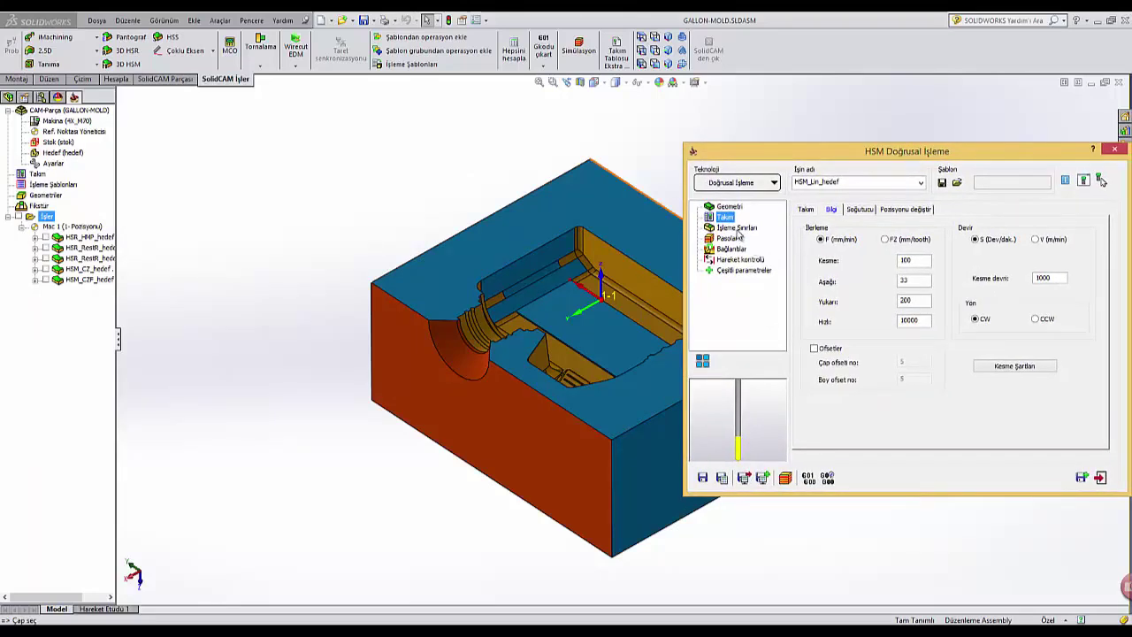
- Set İşleme Sınırları to a user-defined 'Seçili yüzeyler' boundary and start a new one (tolerance 0.01)
{"action": "left_click", "coordinate": [736, 228]}
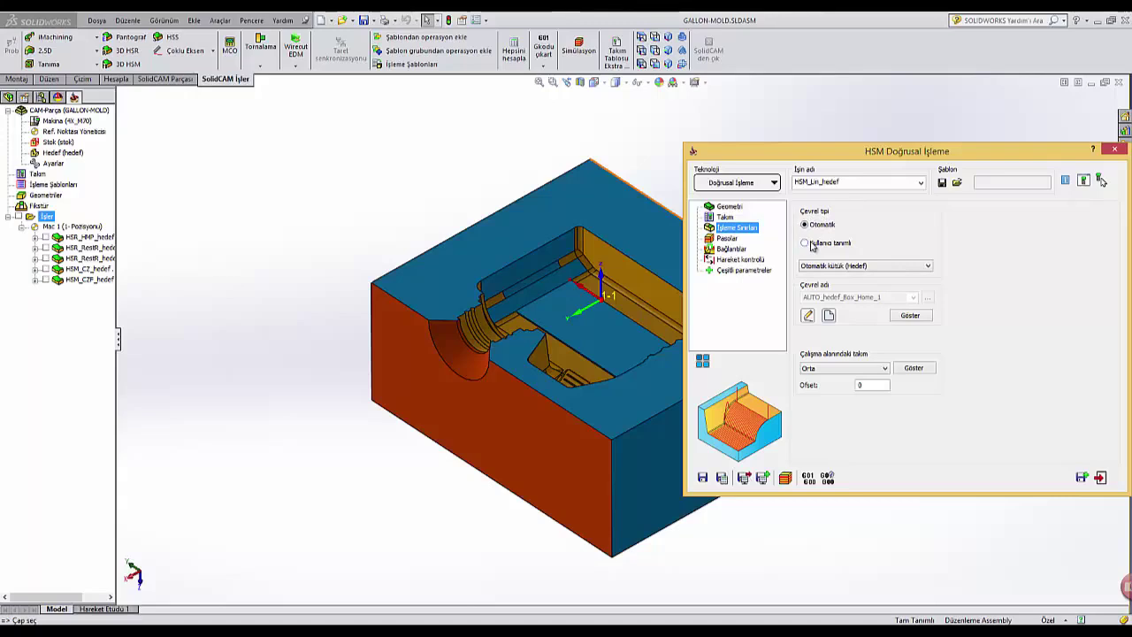
{"action": "left_click", "coordinate": [812, 244]}
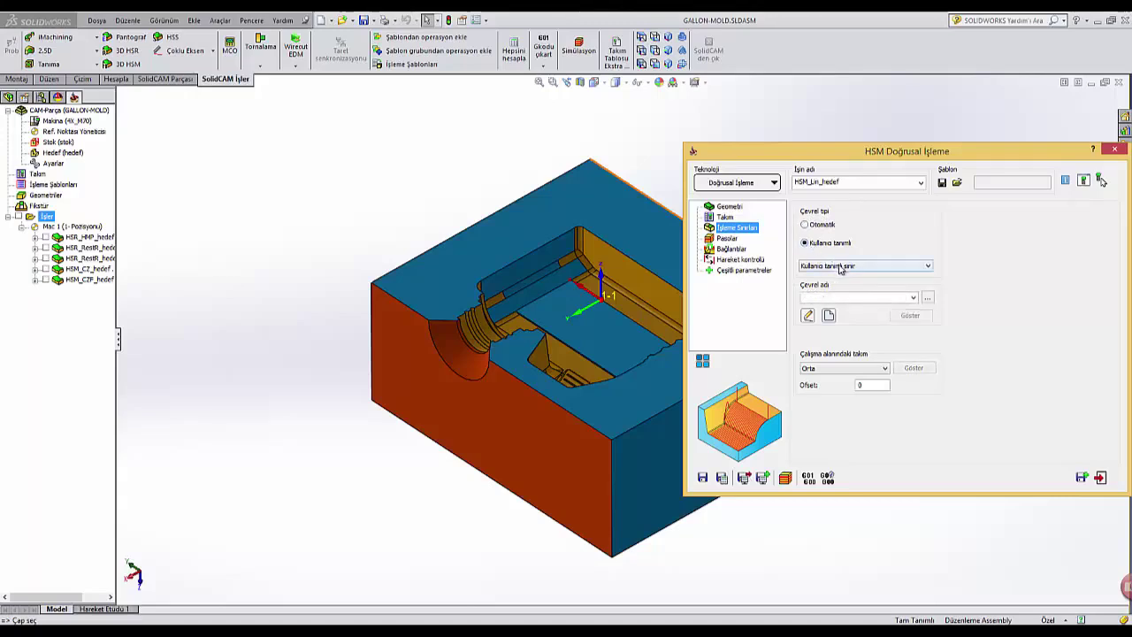
{"action": "left_click", "coordinate": [840, 267]}
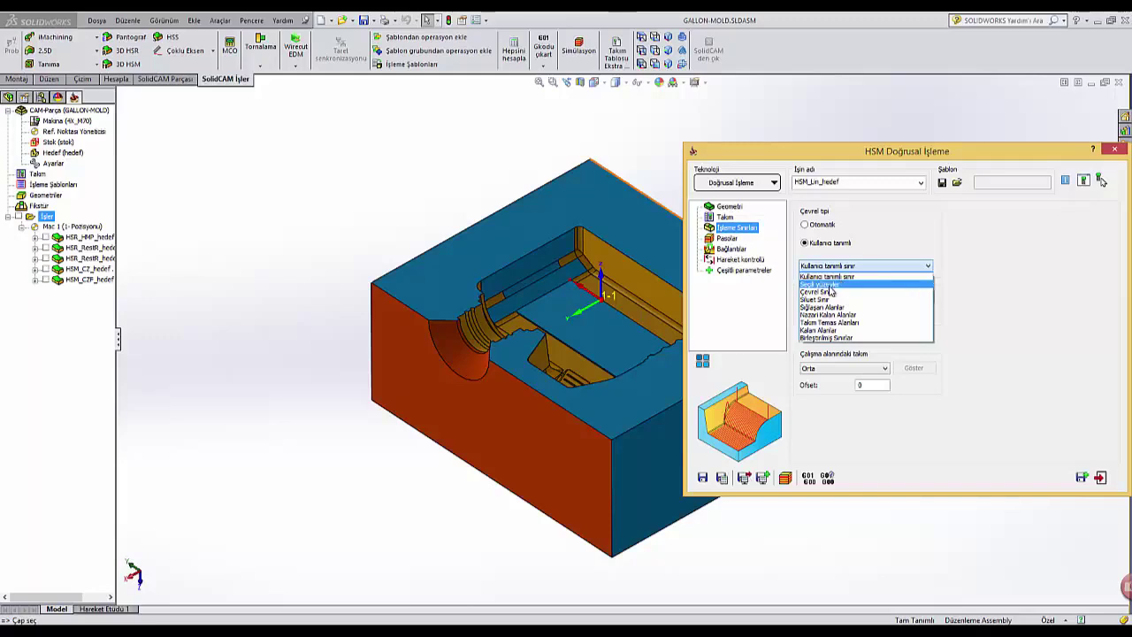
{"action": "left_click", "coordinate": [829, 286]}
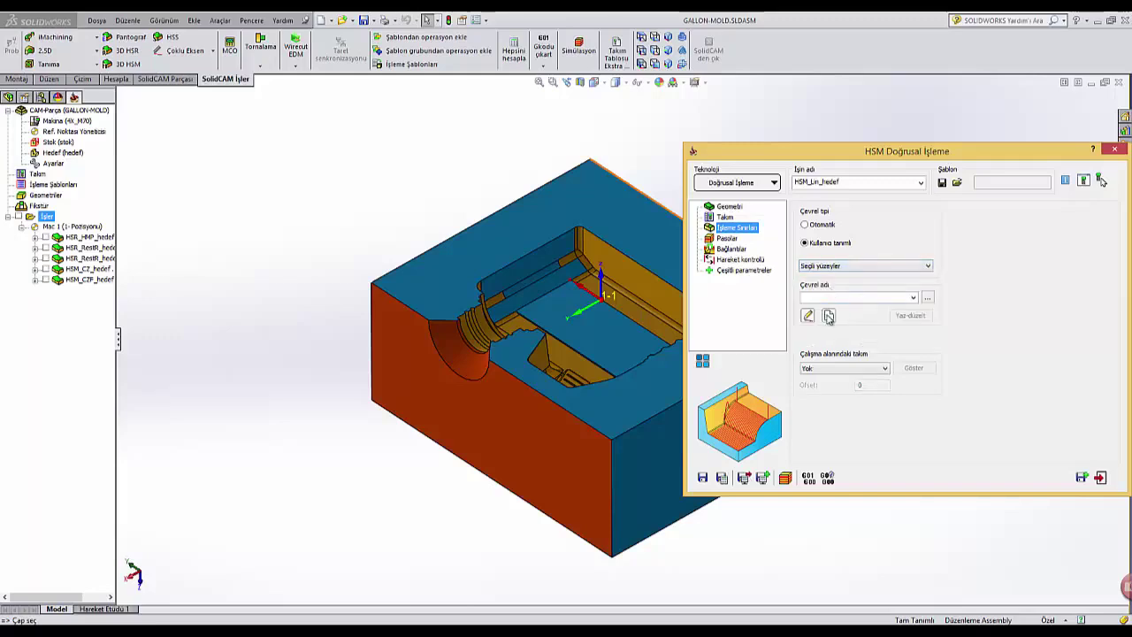
{"action": "left_click", "coordinate": [829, 317]}
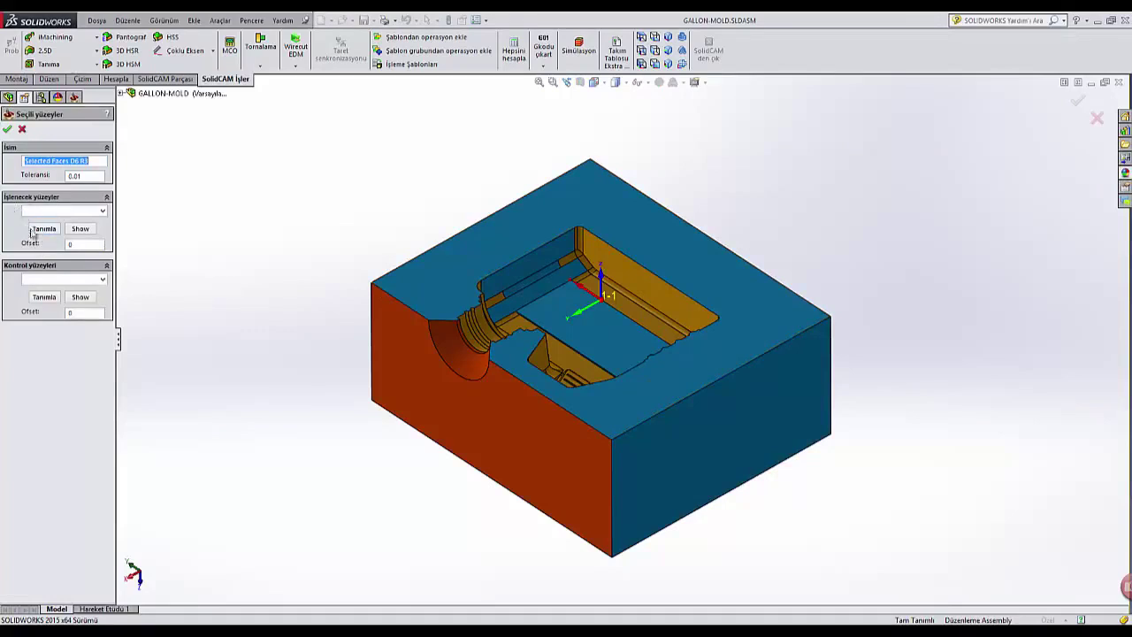
- Pick the conical pocket-entrance face for the boundary and set the tool position to Orta with offset 0
{"action": "left_click", "coordinate": [35, 230]}
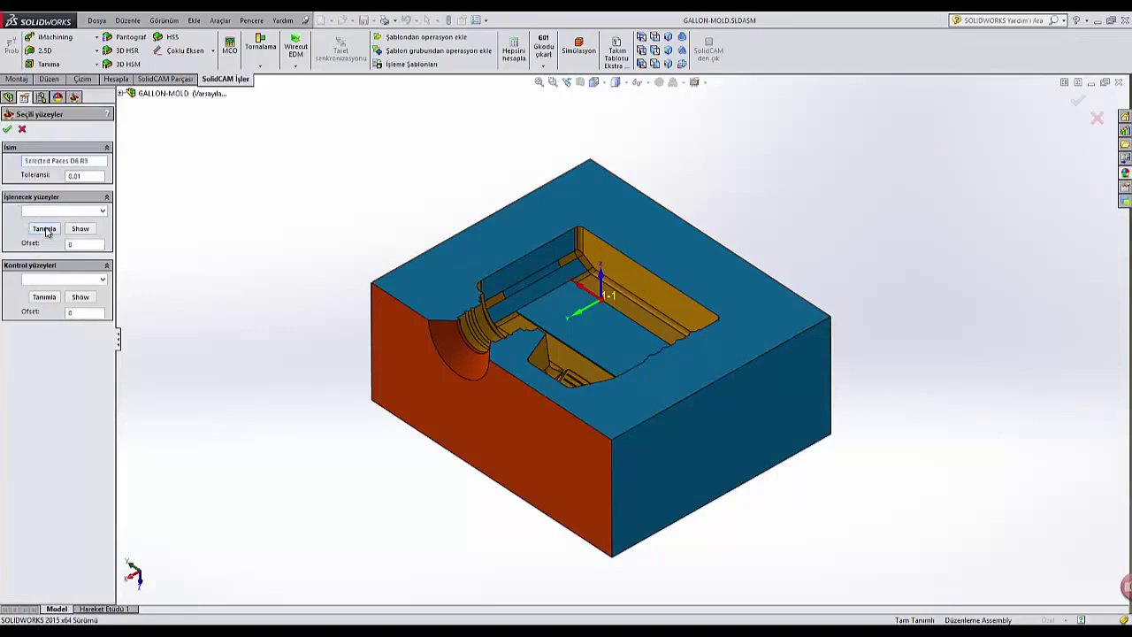
{"action": "left_click", "coordinate": [449, 340]}
{"action": "scroll", "coordinate": [449, 340], "scroll_direction": "down", "scroll_amount": 2}
{"action": "scroll", "coordinate": [450, 340], "scroll_direction": "down", "scroll_amount": 3}
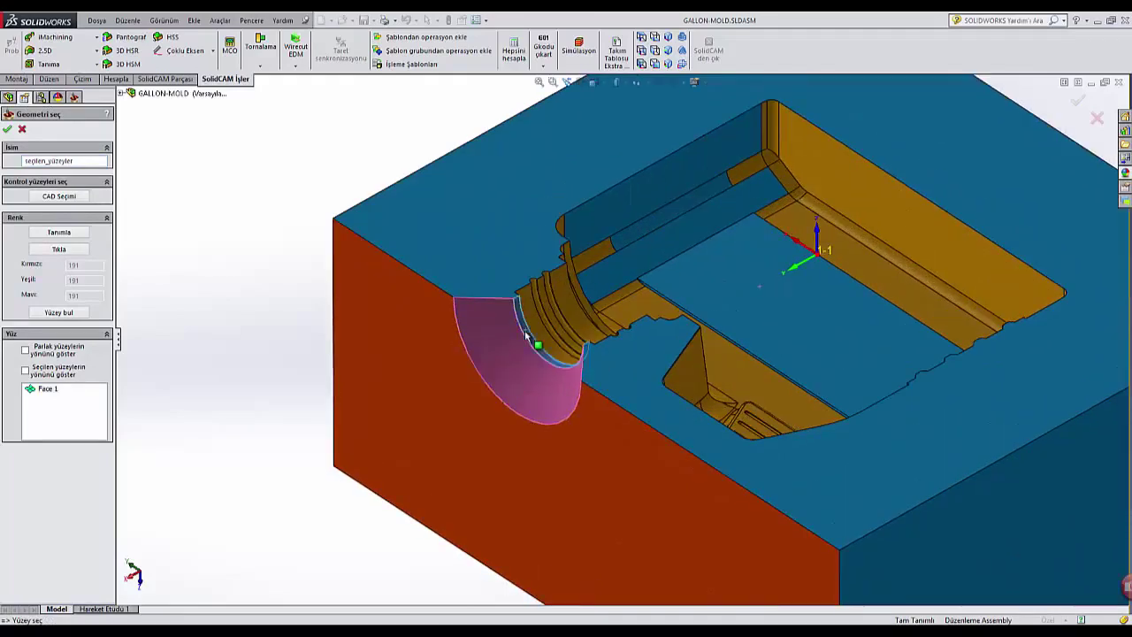
{"action": "scroll", "coordinate": [421, 354], "scroll_direction": "up", "scroll_amount": 2}
{"action": "left_click", "coordinate": [7, 128]}
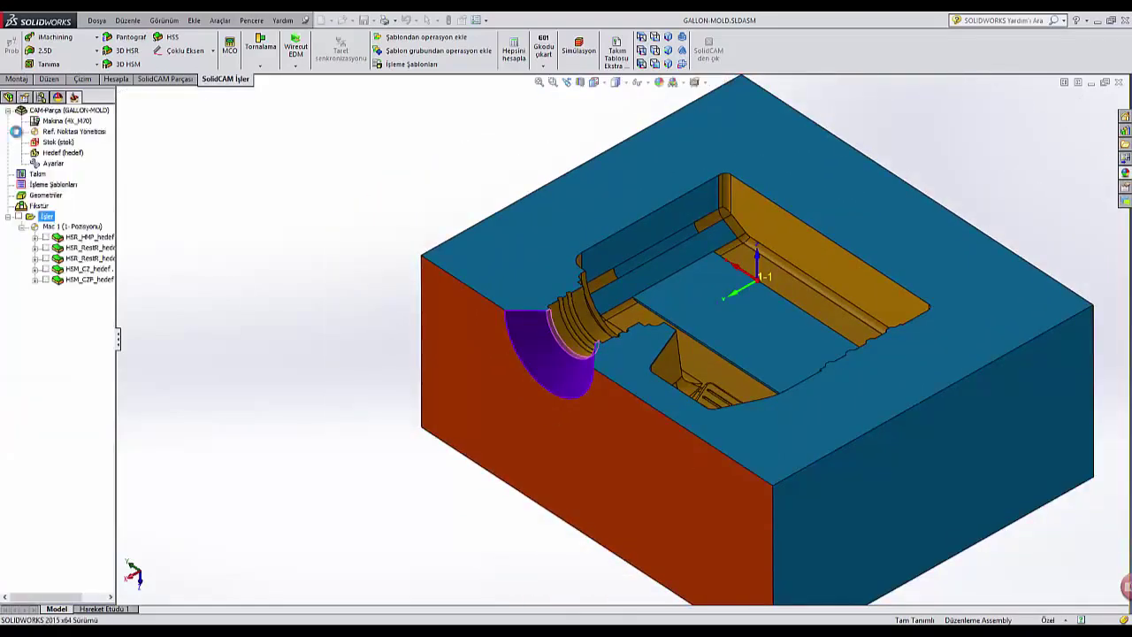
{"action": "left_click", "coordinate": [7, 128]}
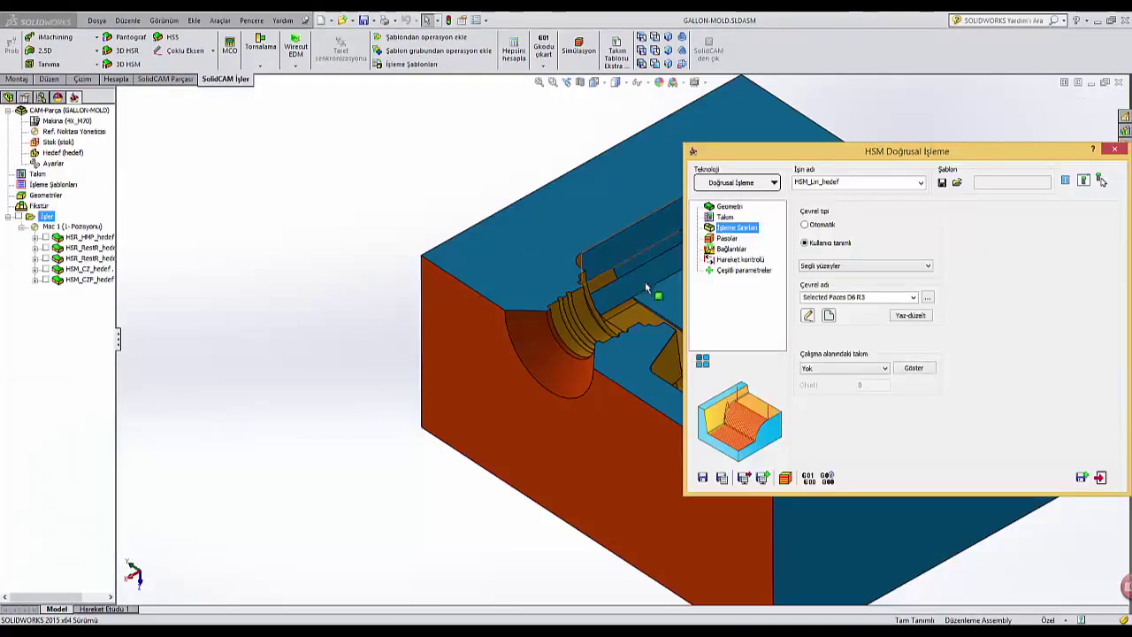
{"action": "left_click", "coordinate": [845, 368]}
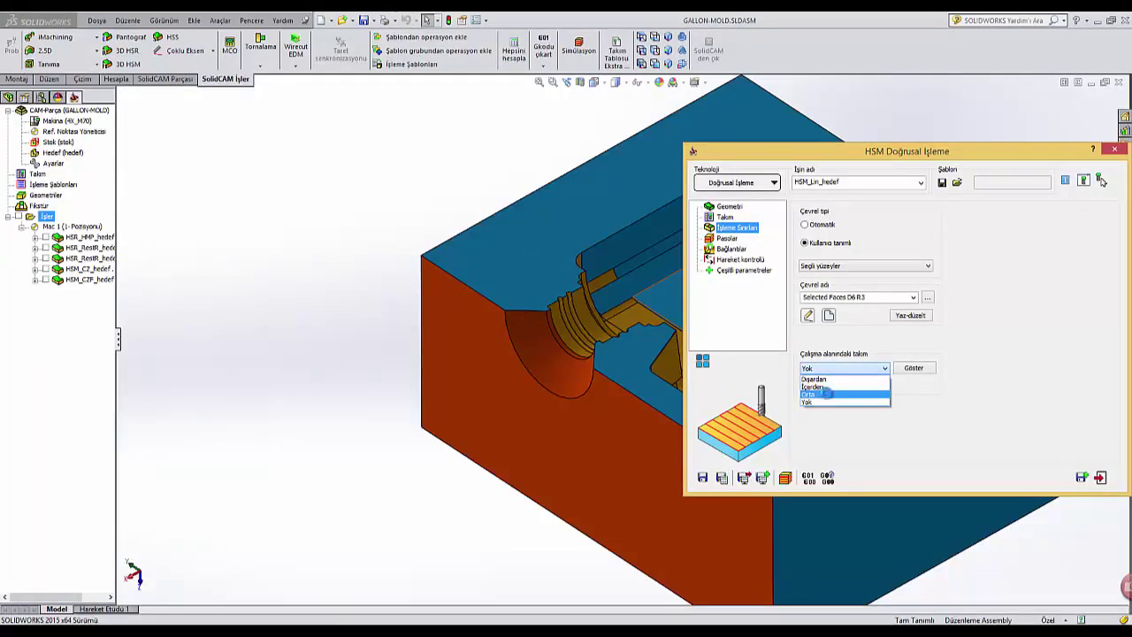
{"action": "left_click", "coordinate": [829, 395]}
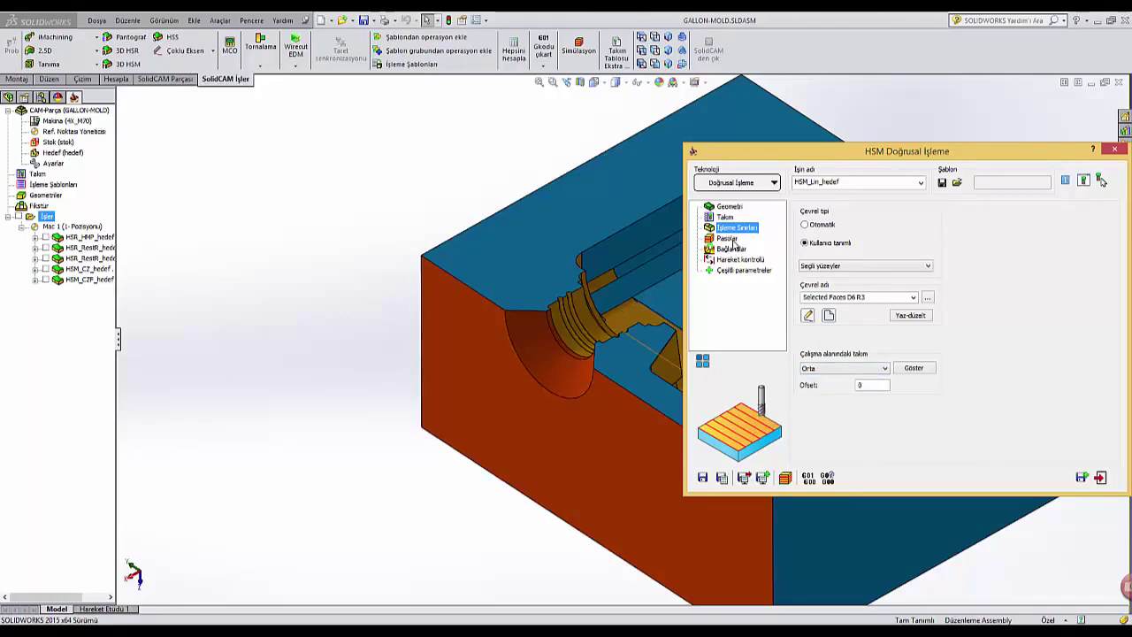
- In Pasolar, keep wall and floor stock at 0, enable Tolerans 0.01, set Yana kayma to 0.06 and pick the Z-Alt level
{"action": "left_click", "coordinate": [731, 240]}
{"action": "double_click", "coordinate": [901, 248]}
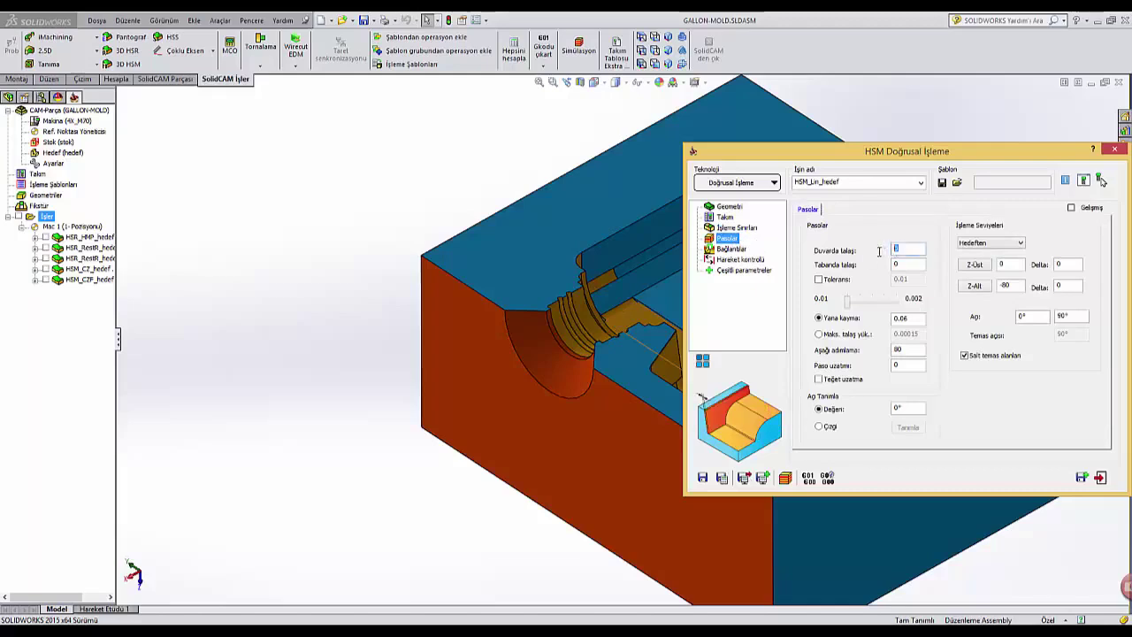
{"action": "left_click", "coordinate": [911, 262]}
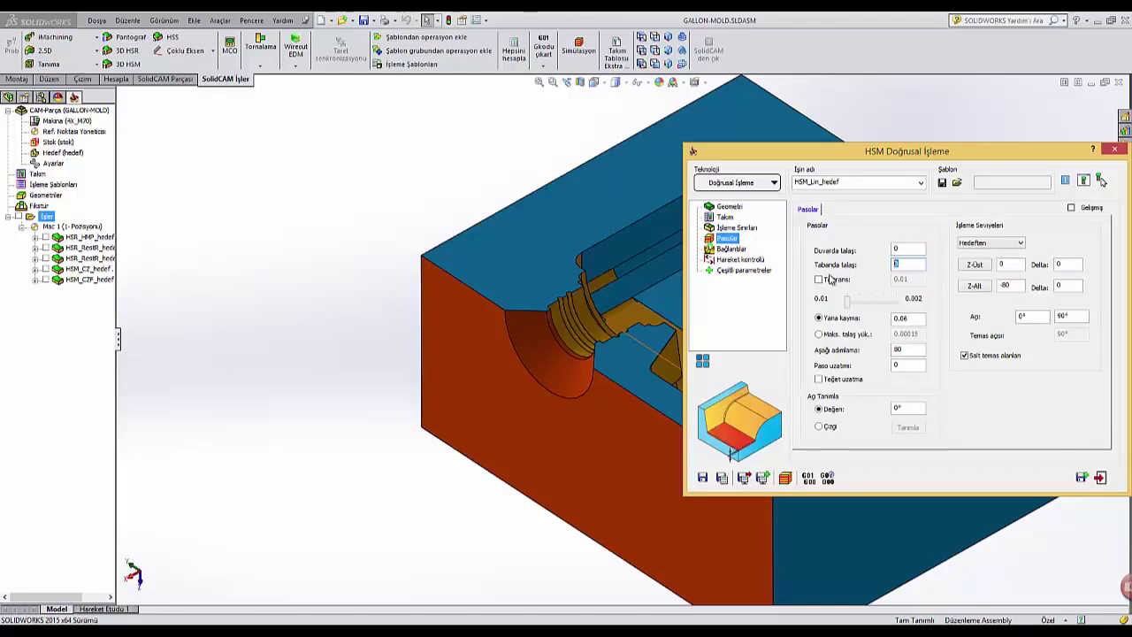
{"action": "left_click", "coordinate": [819, 279]}
{"action": "double_click", "coordinate": [914, 279]}
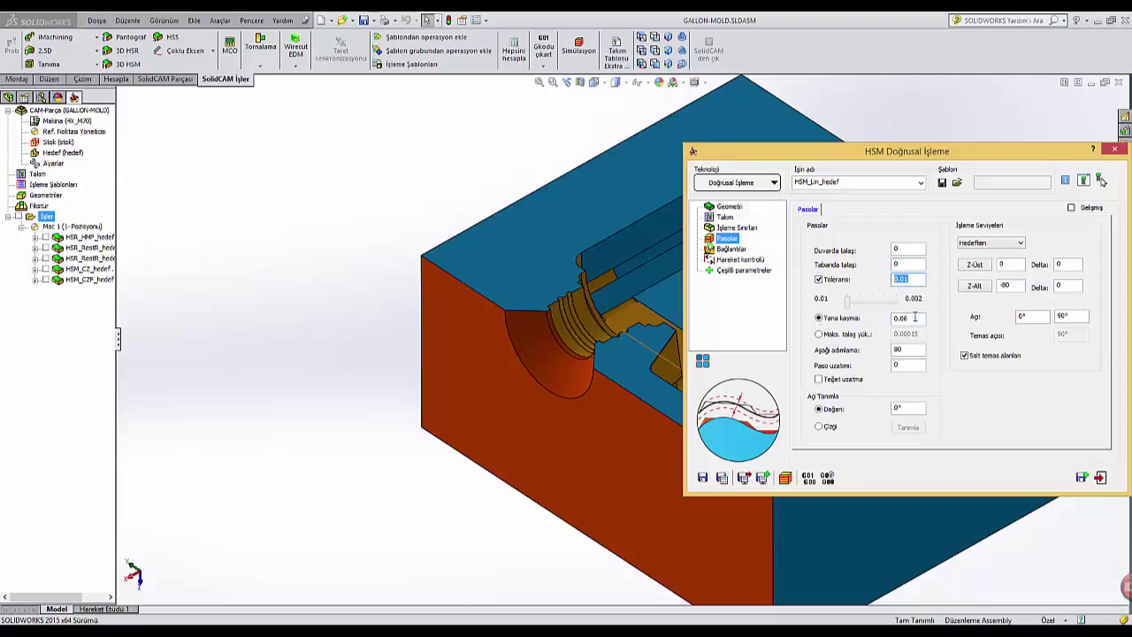
{"action": "double_click", "coordinate": [915, 317]}
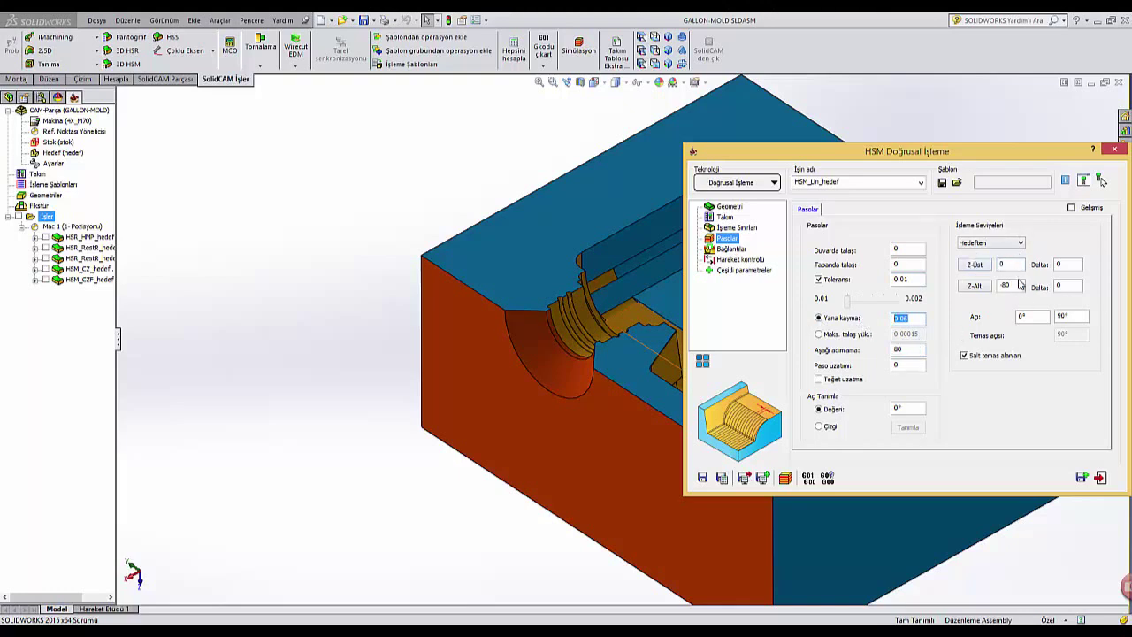
{"action": "left_click", "coordinate": [977, 287]}
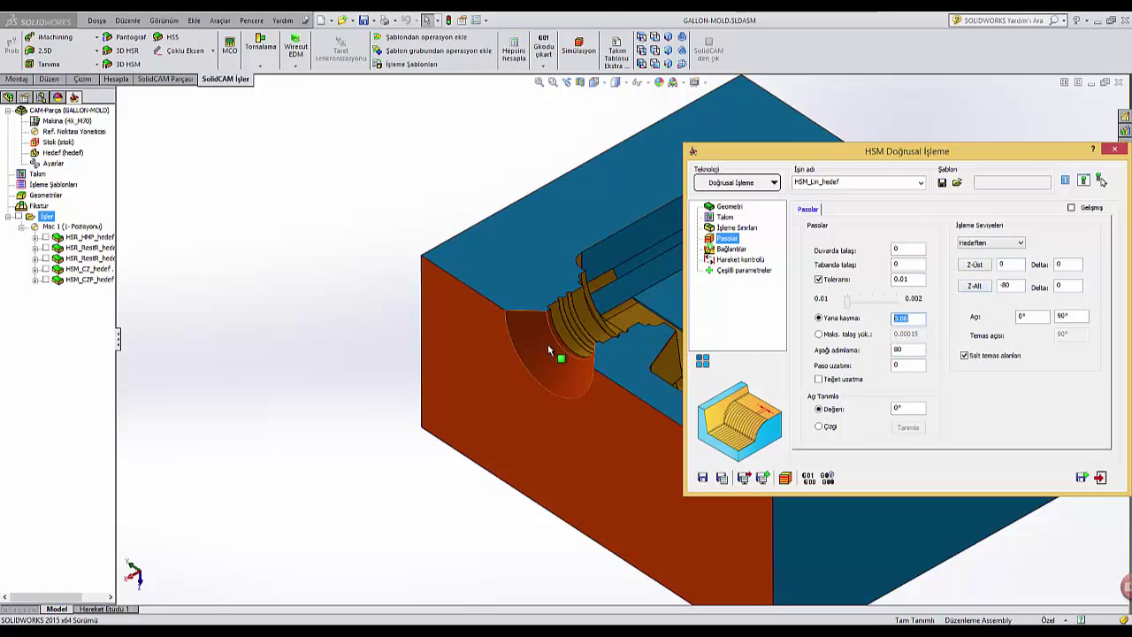
{"action": "left_click", "coordinate": [742, 250]}
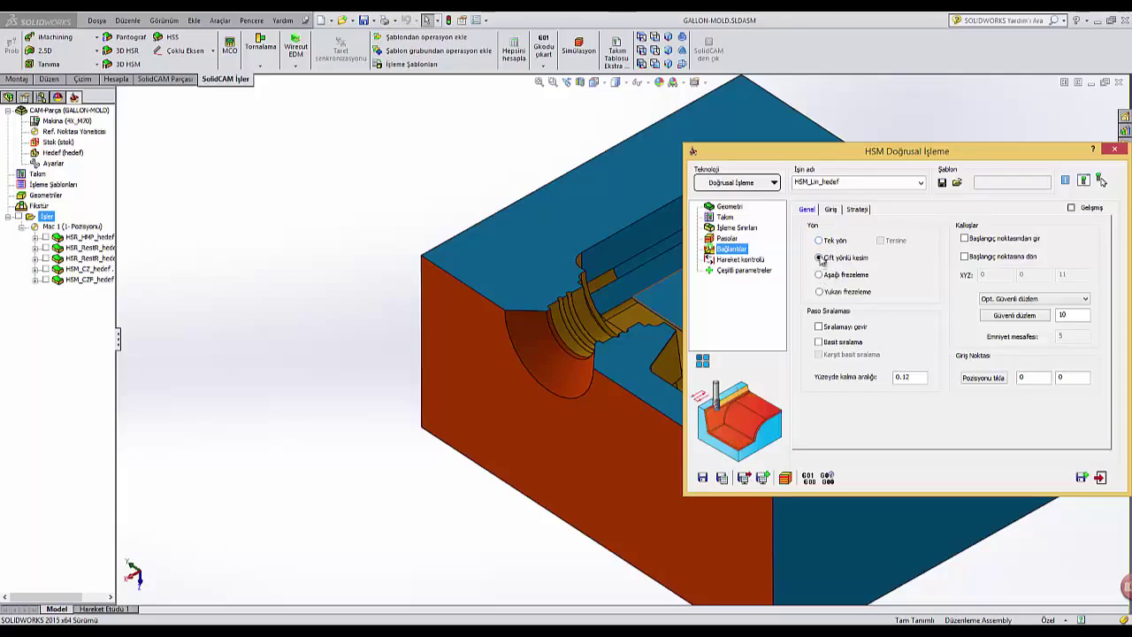
- Try reversed pass ordering and a helical entry, then keep the Dik giriş vertical plunge entry
{"action": "left_click", "coordinate": [824, 324]}
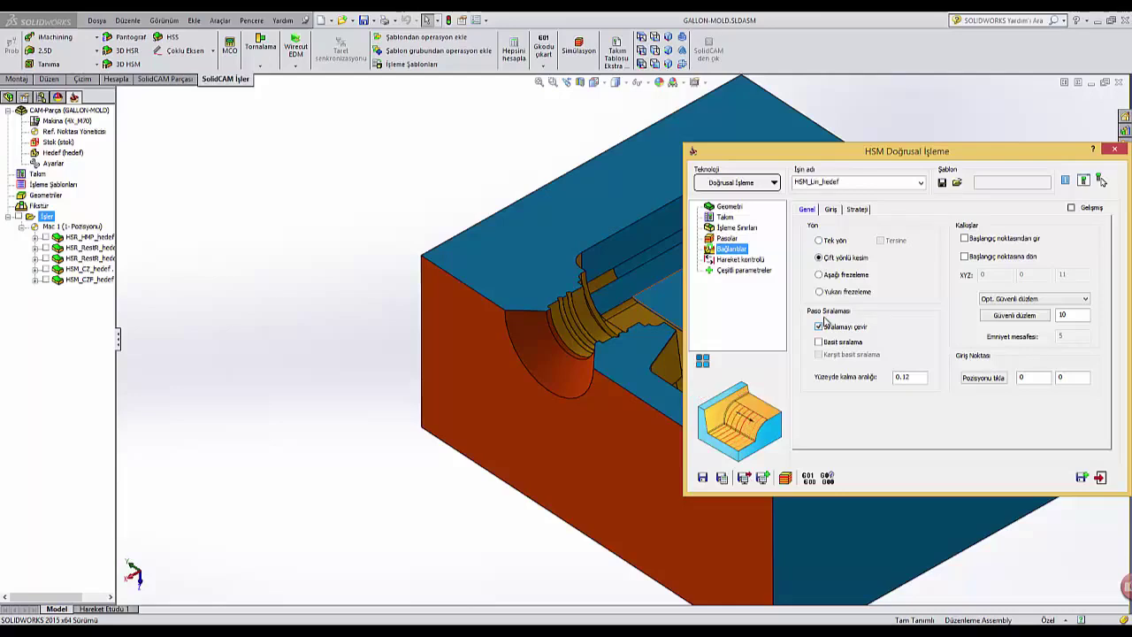
{"action": "left_click", "coordinate": [825, 324]}
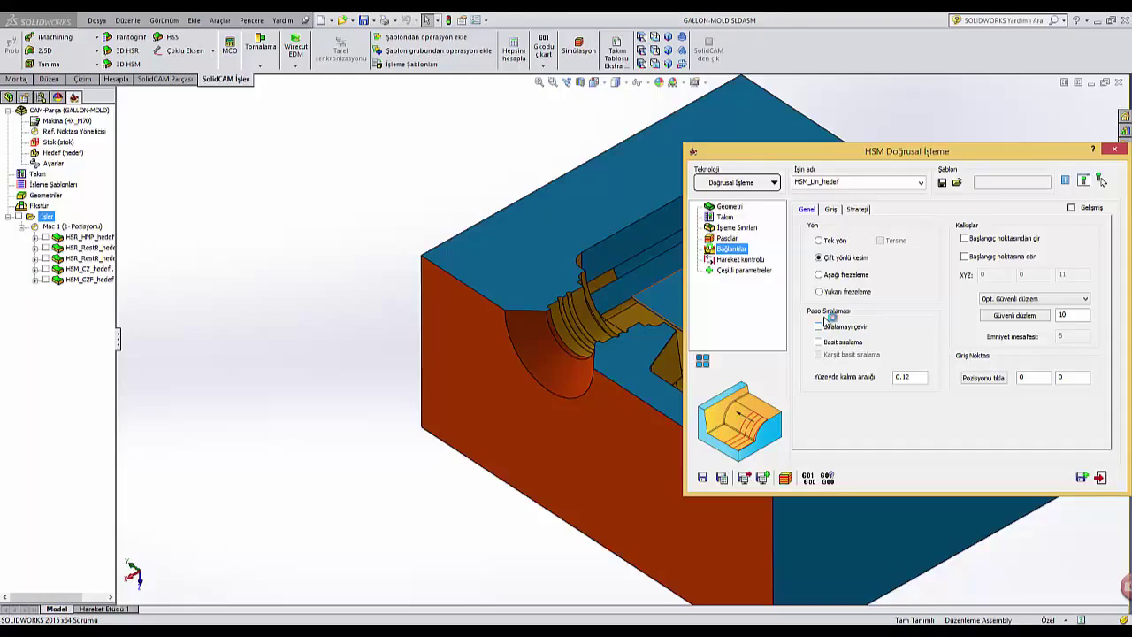
{"action": "key", "text": "ctrl+Tab"}
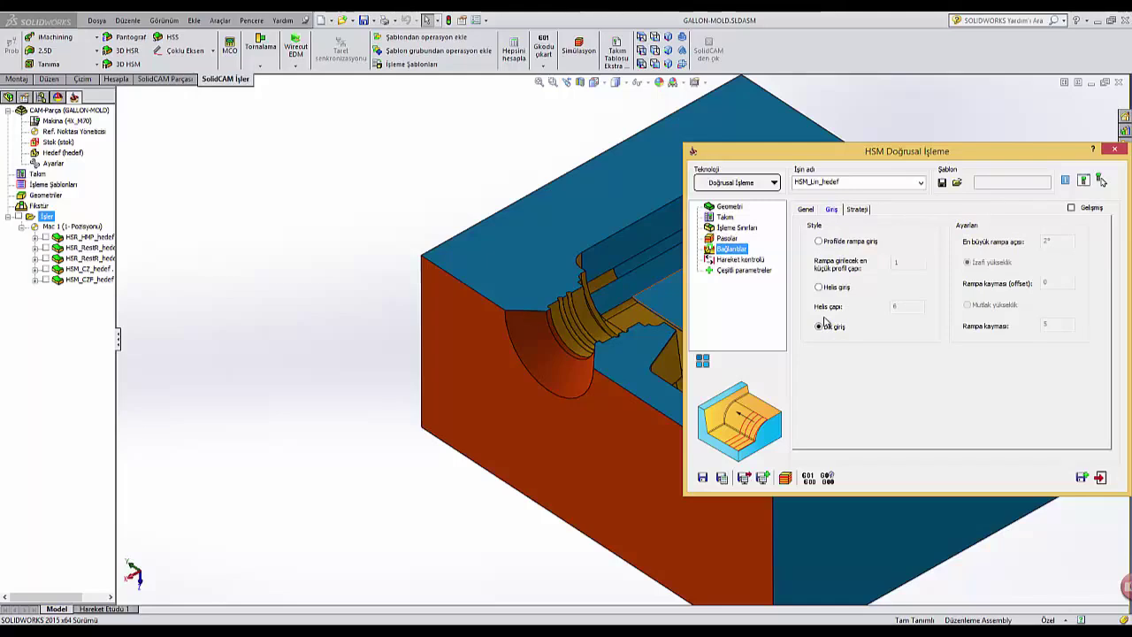
{"action": "key", "text": "Up"}
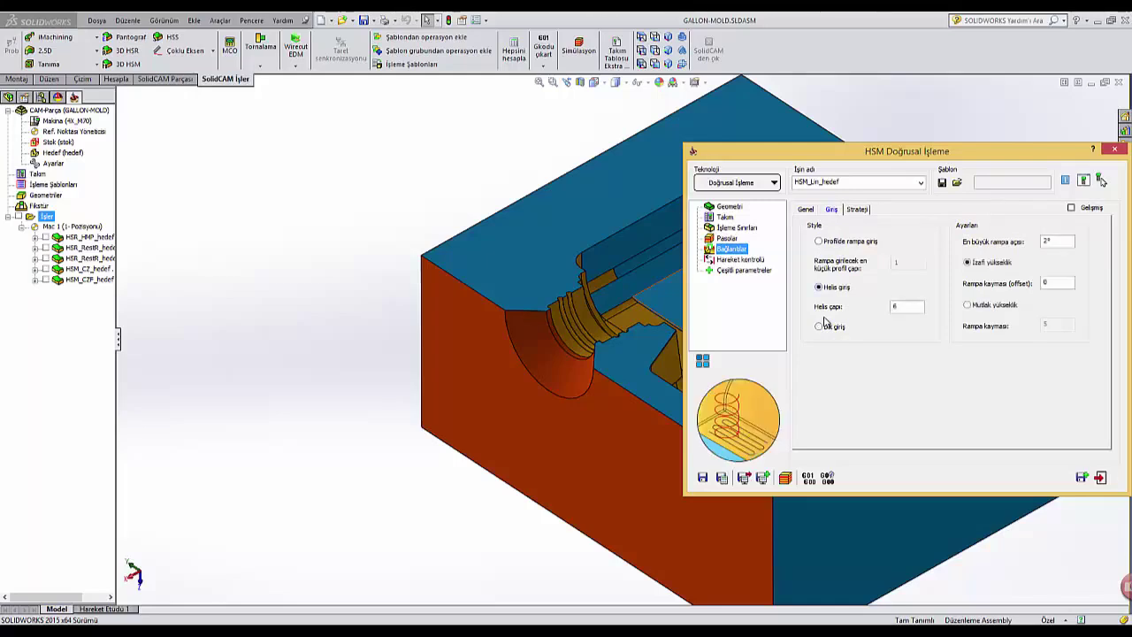
{"action": "left_click", "coordinate": [825, 324]}
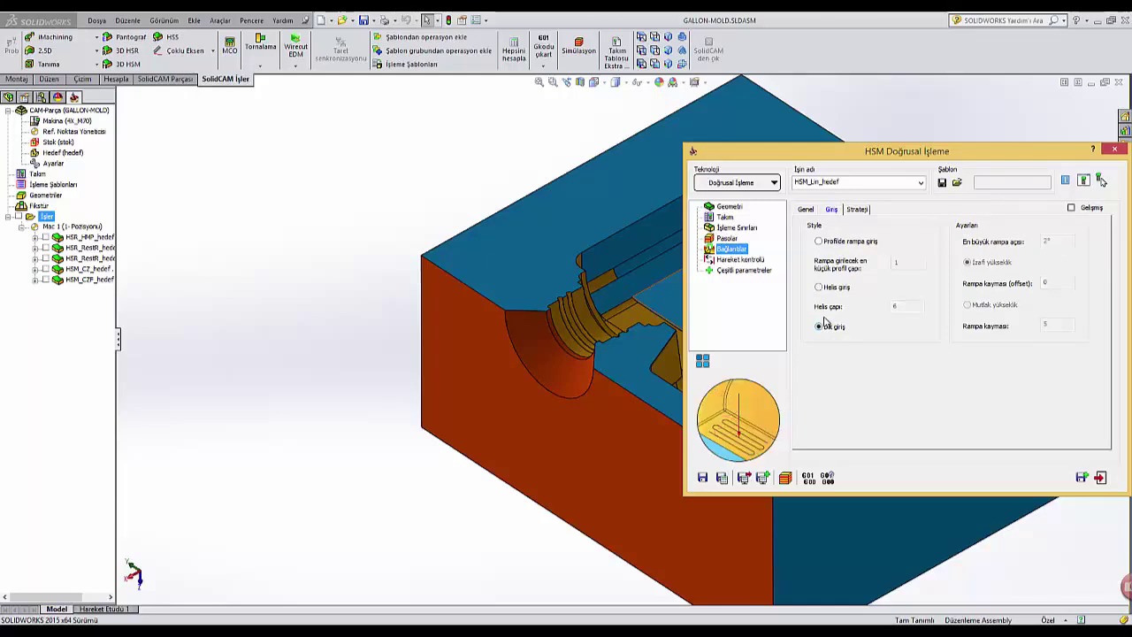
- Save and calculate HSM_Lin_hedef, then close its settings dialog
{"action": "key", "text": "ctrl+shift+Tab"}
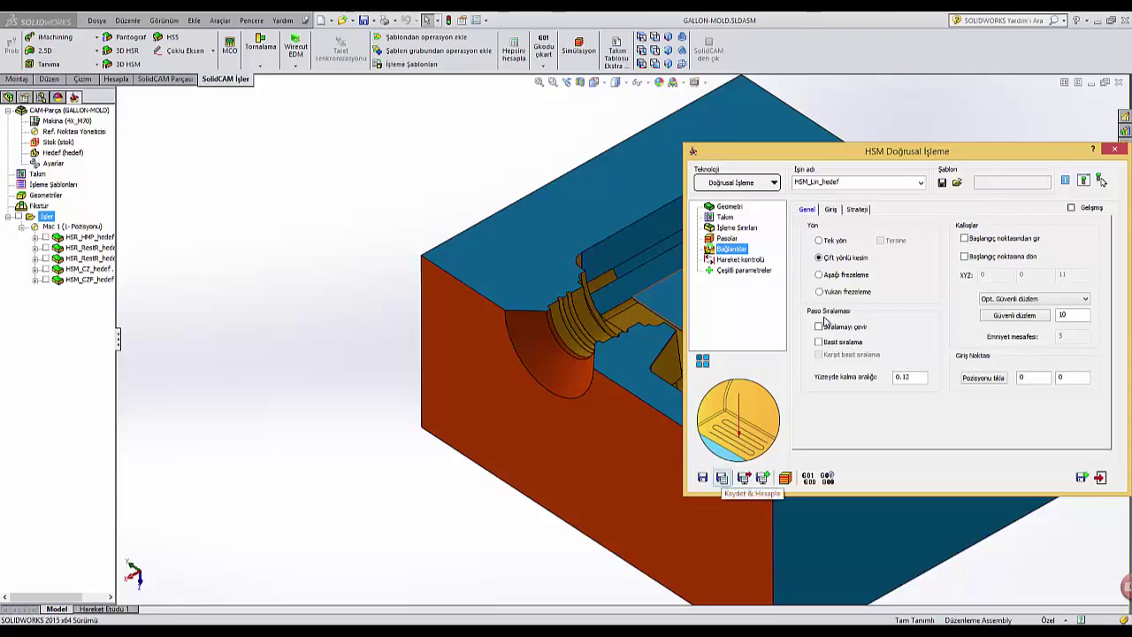
{"action": "left_click", "coordinate": [721, 478]}
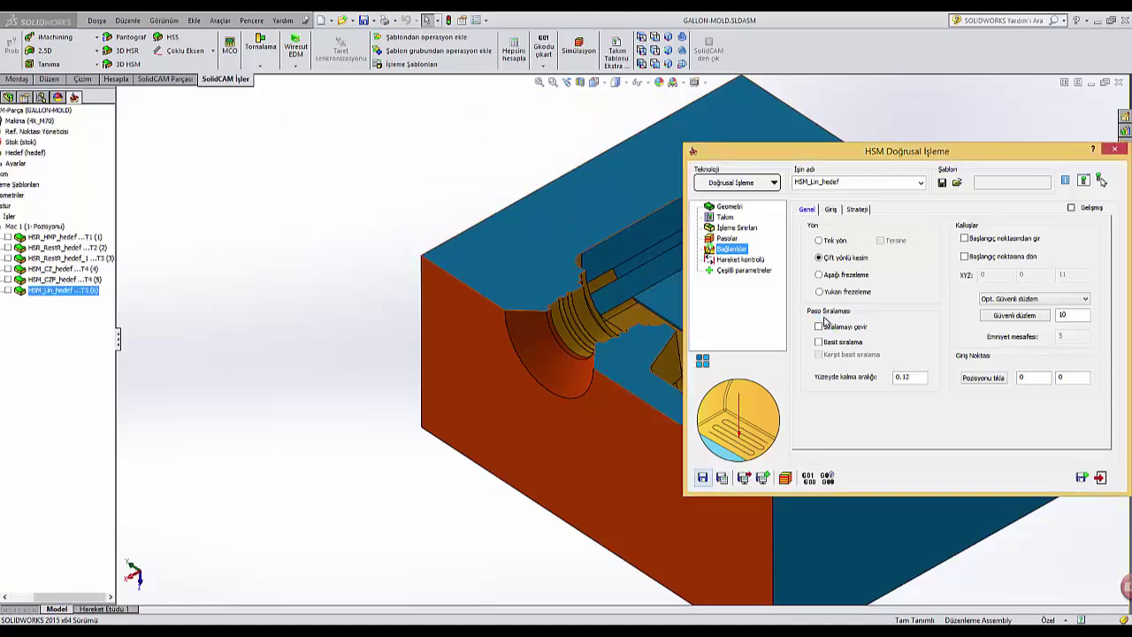
{"action": "key", "text": "Escape"}
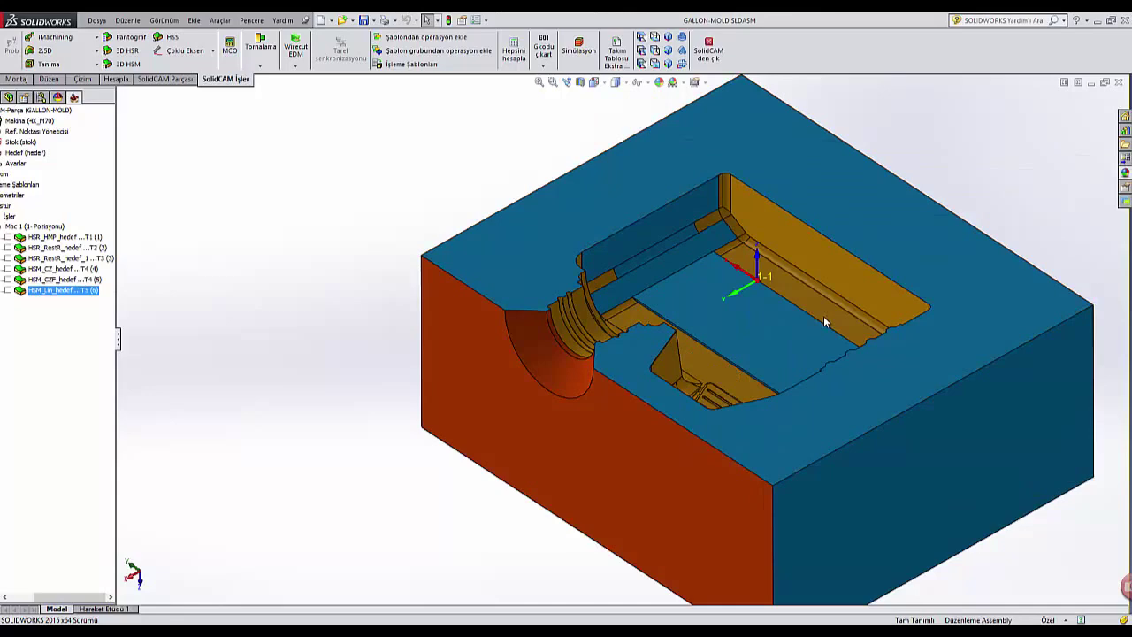
- Orbit the gallon mold and play the HSM_Lin_hedef machining simulation in solid verification
{"action": "middle_click_drag", "start_coordinate": [823, 322], "coordinate": [824, 322]}
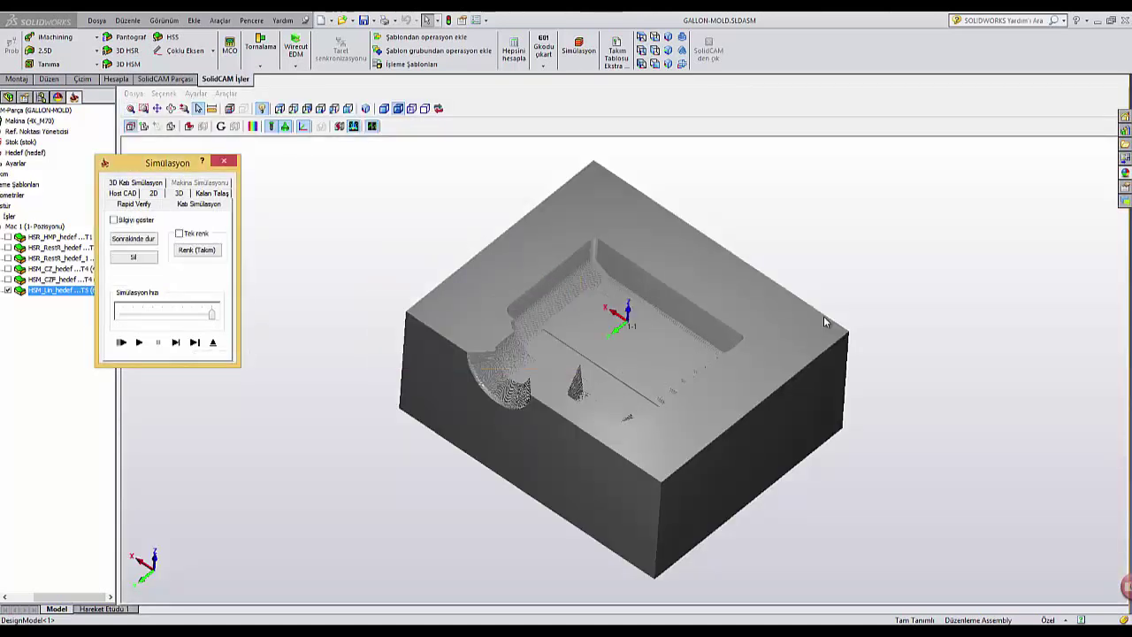
{"action": "key", "text": "space"}
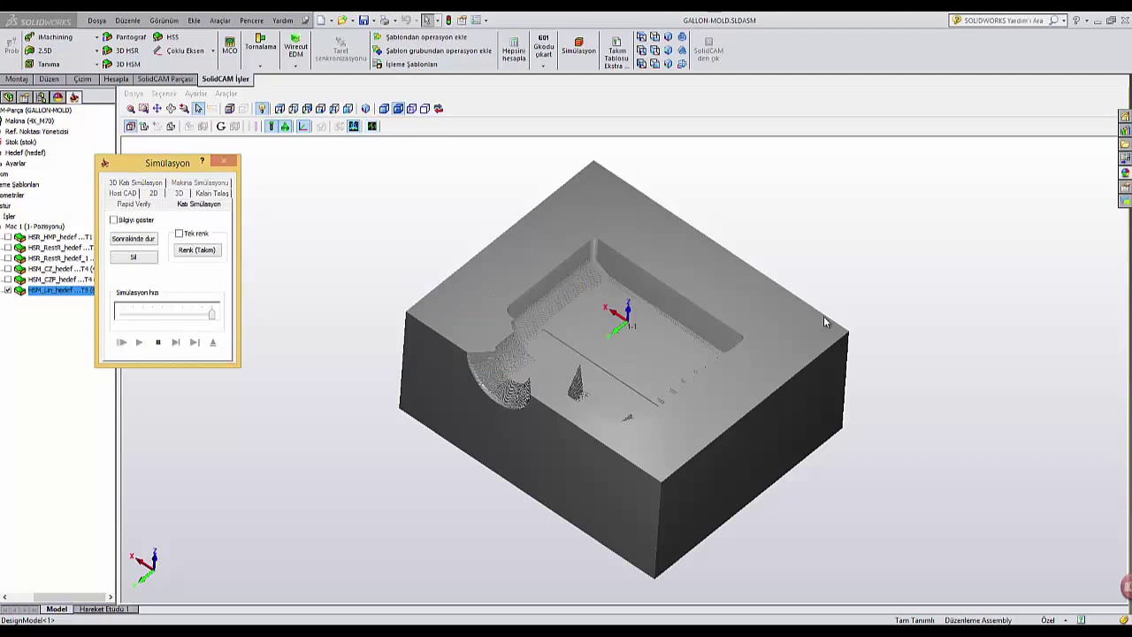